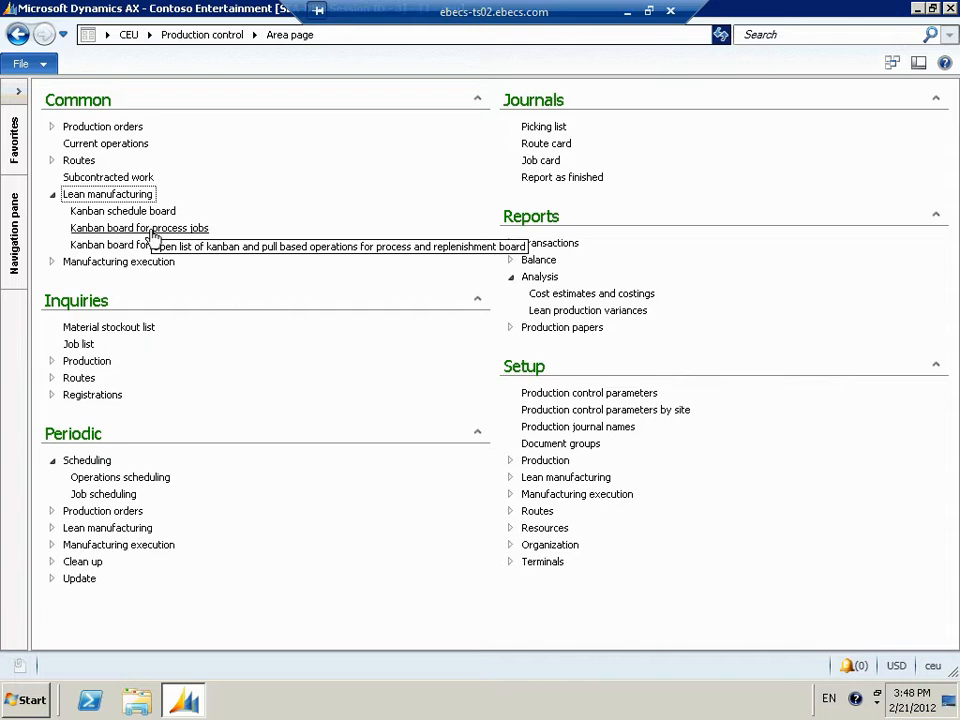
- Open the kanban board for process jobs and select the third LE-ASSY KB kanban in the finished goods quantity overview
click(152, 228)
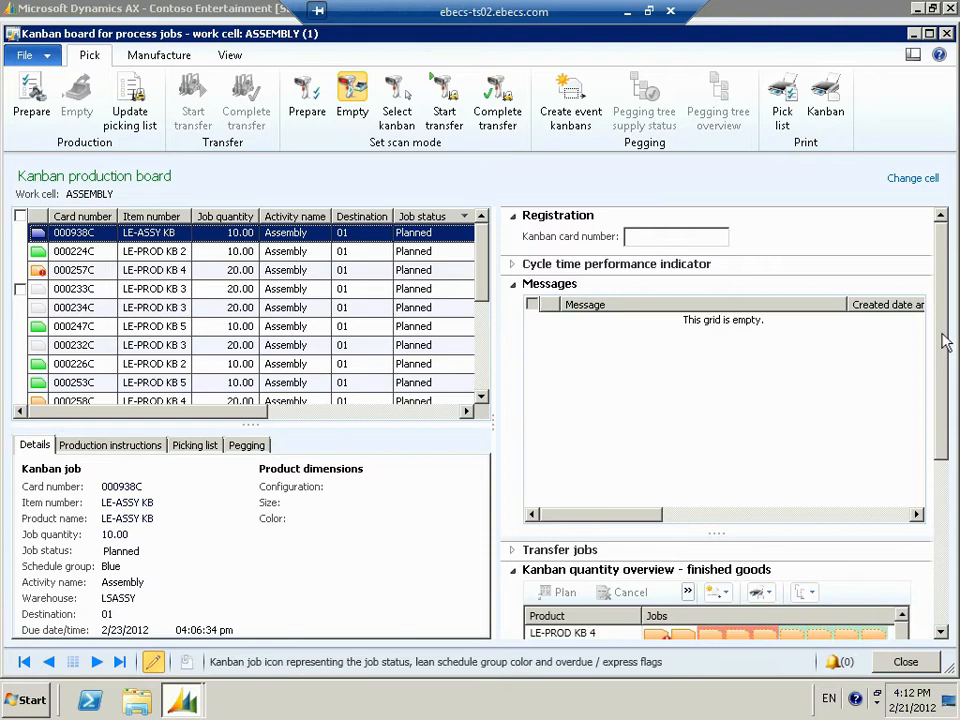
drag(946, 342, 950, 490)
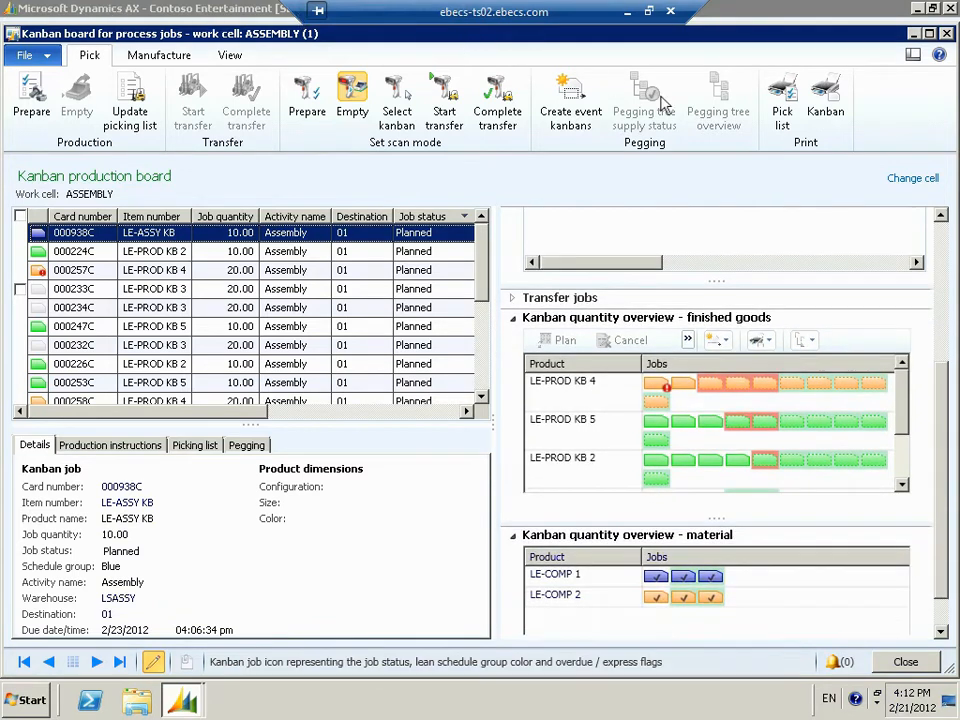
drag(901, 413, 900, 482)
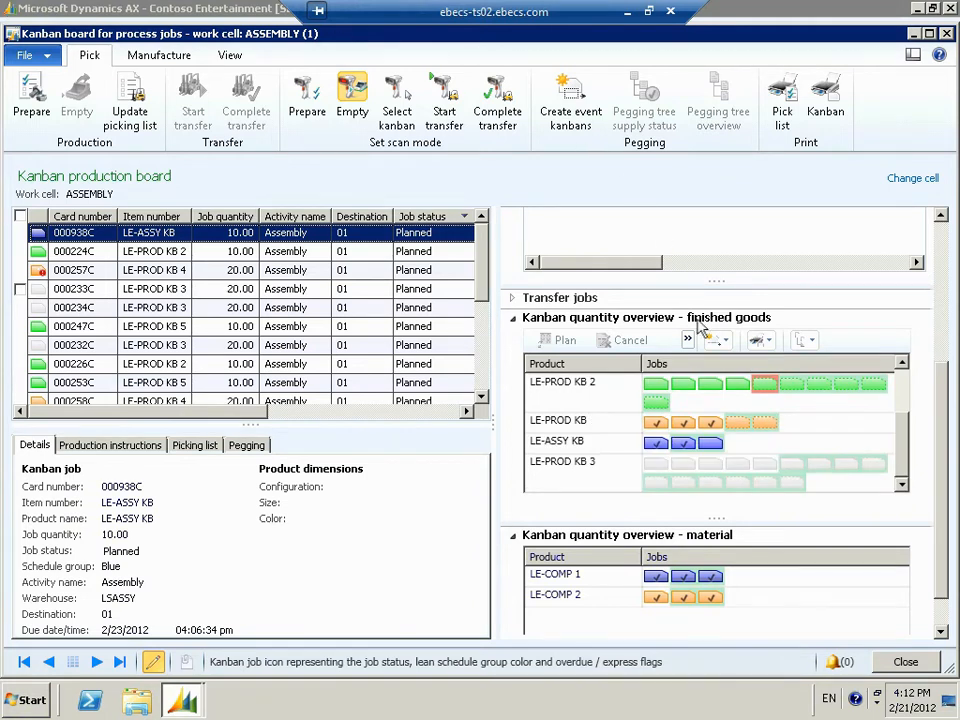
click(716, 452)
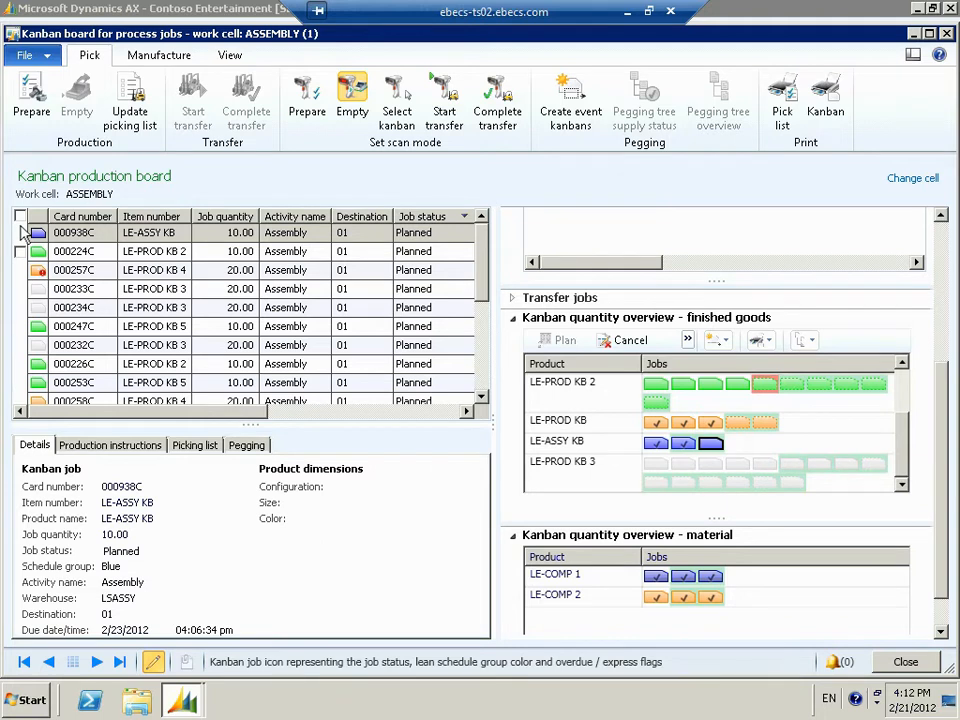
- Print the kanban card for the planned LE-ASSY KB job to screen with the printing filter All, and close the preview
click(20, 232)
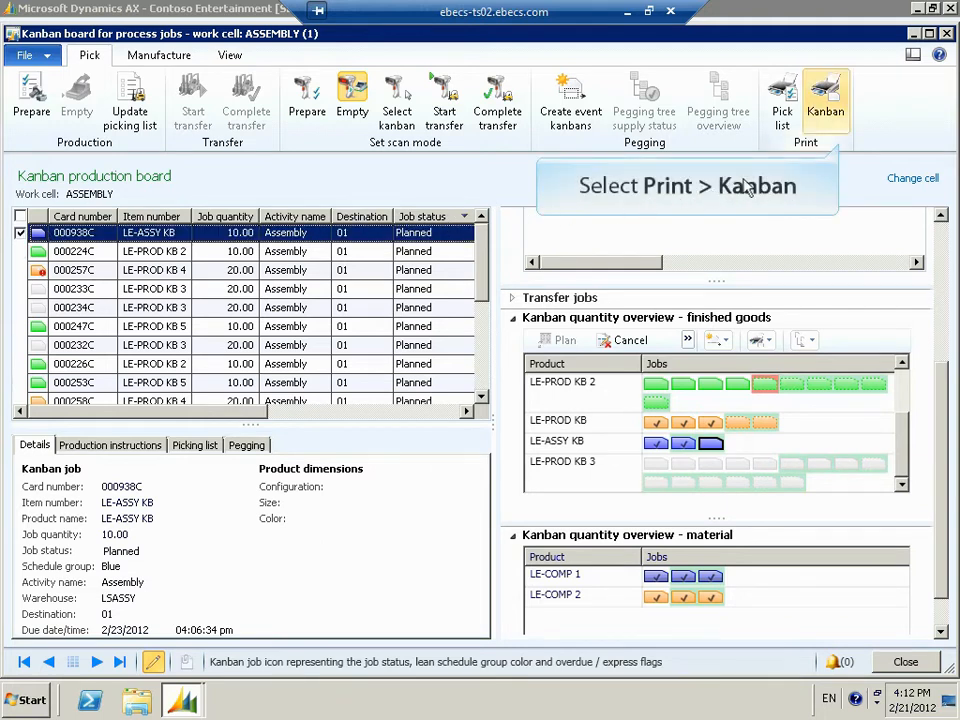
click(845, 124)
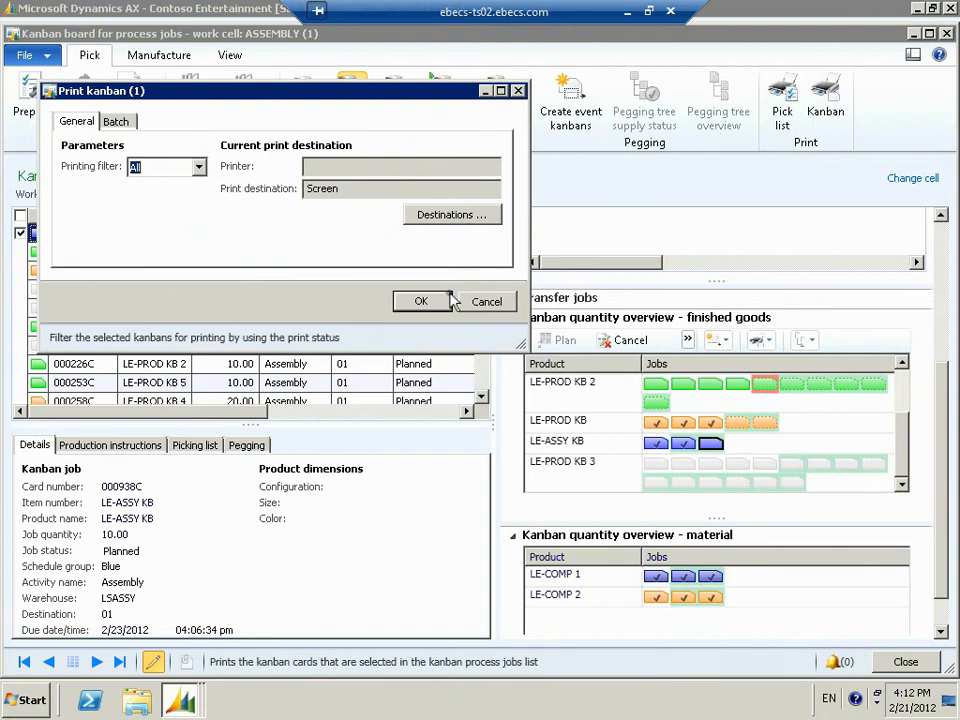
click(421, 301)
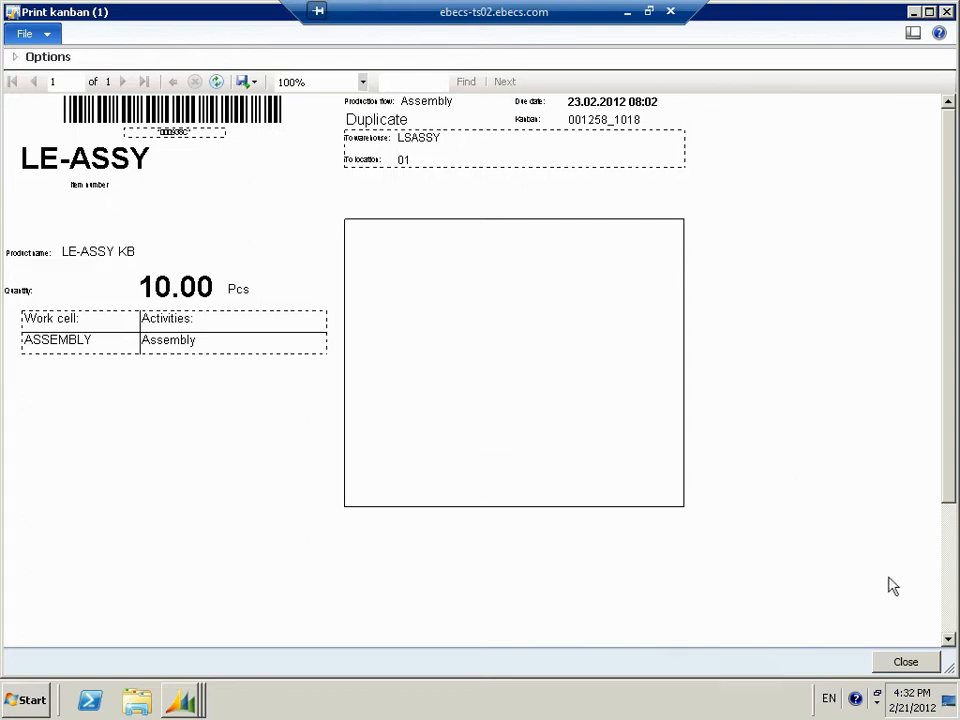
click(905, 661)
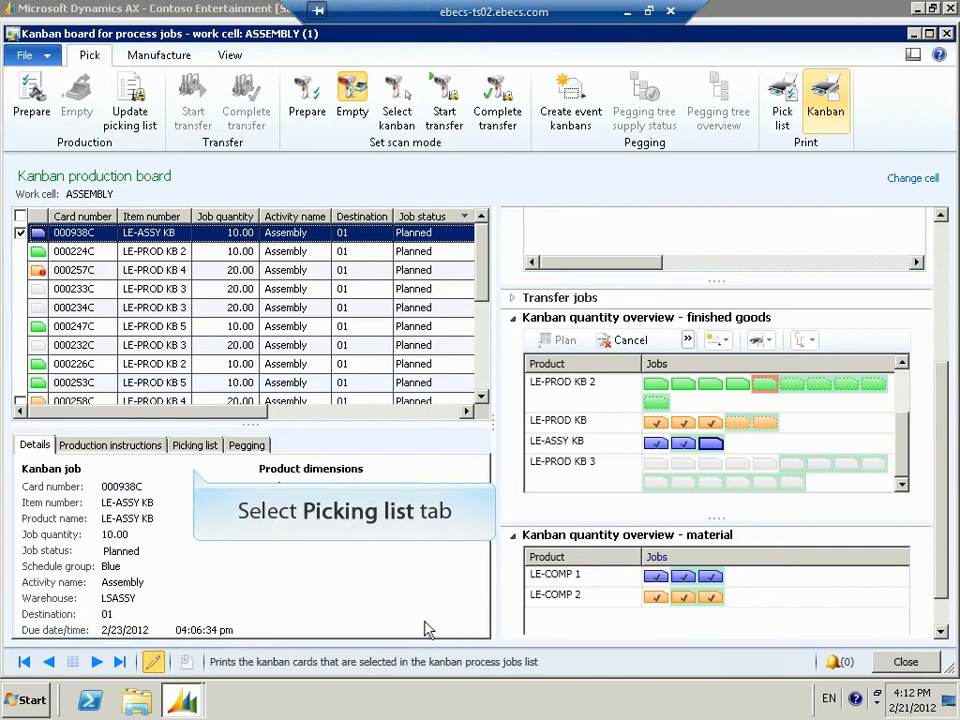
- Review the picking list and the production instructions of the LE-ASSY KB job
click(194, 446)
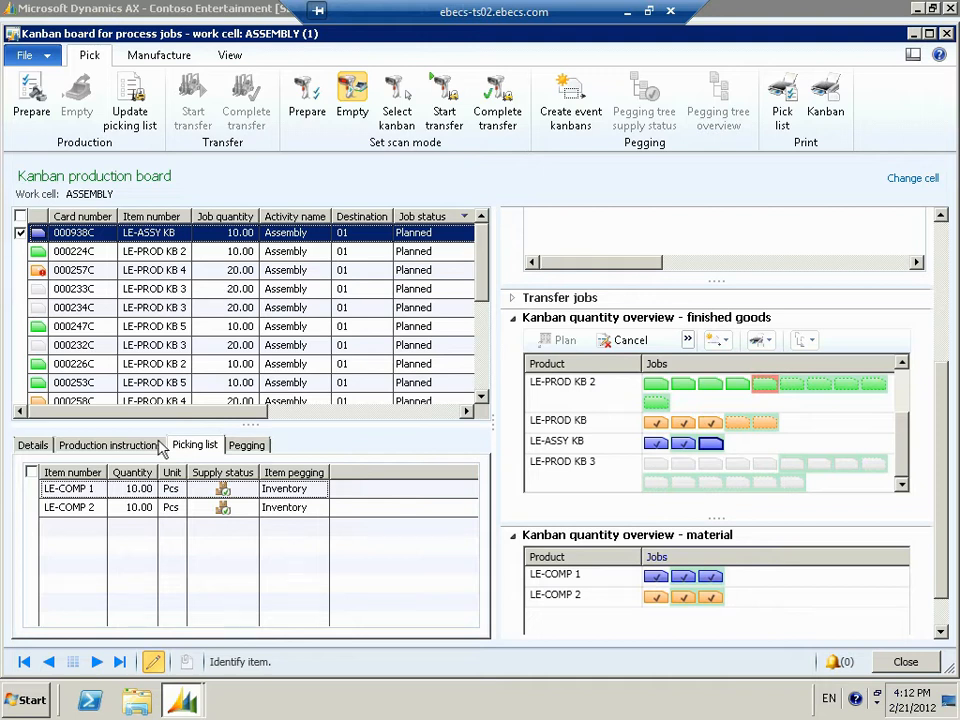
click(160, 446)
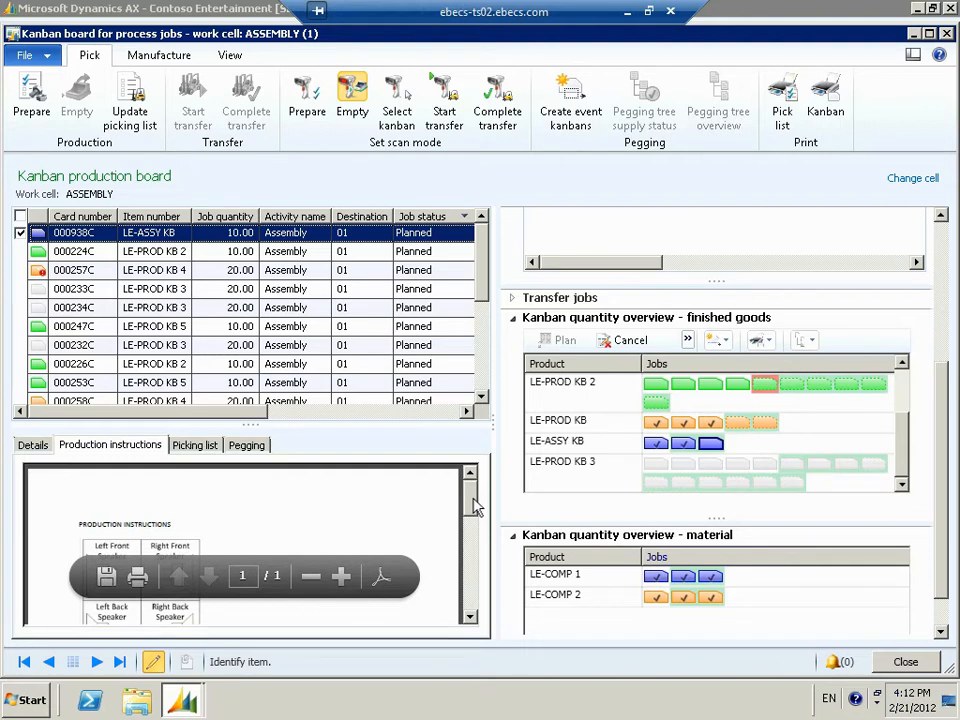
mouse_move(476, 508)
mouse_down()
mouse_move(469, 545)
mouse_move(473, 488)
mouse_up()
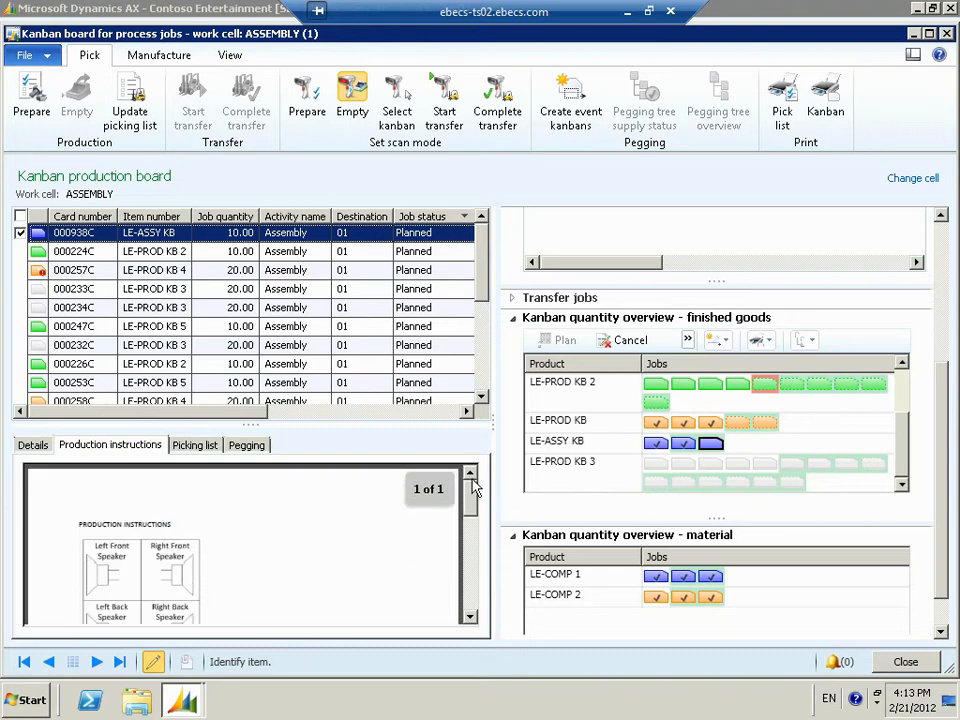
- Start and complete the LE-ASSY KB production job, and close the process job board
click(160, 55)
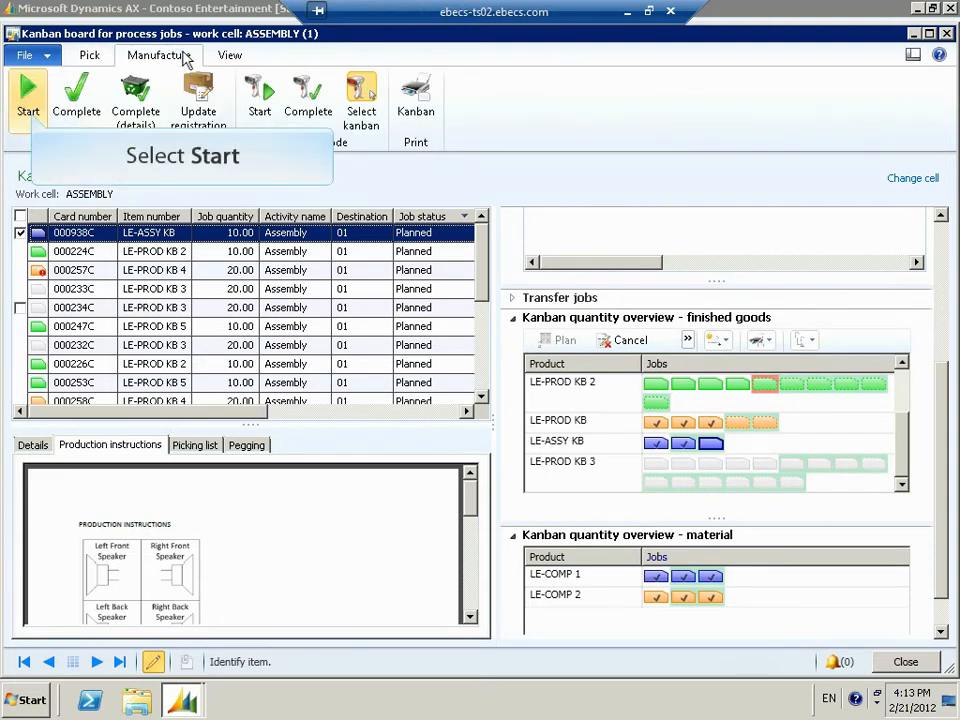
click(34, 116)
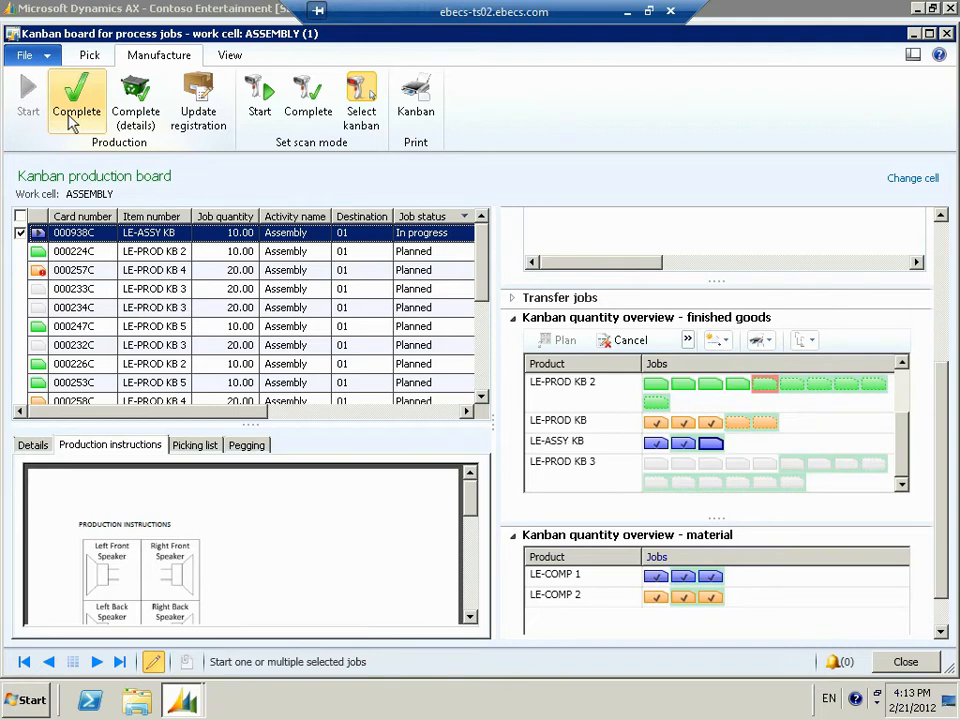
click(72, 115)
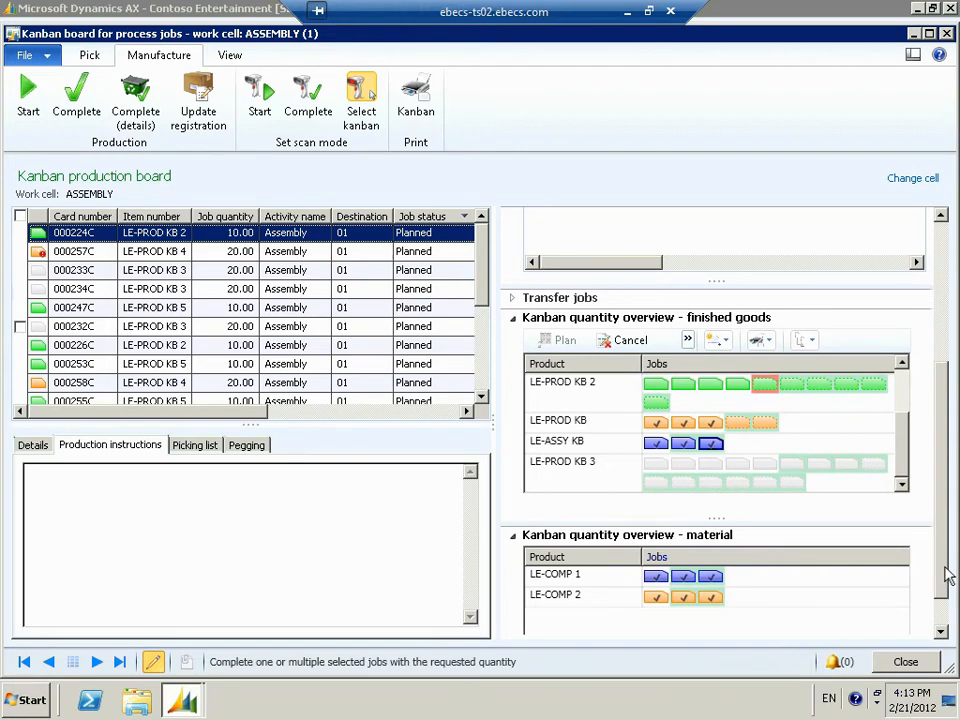
drag(945, 568, 943, 610)
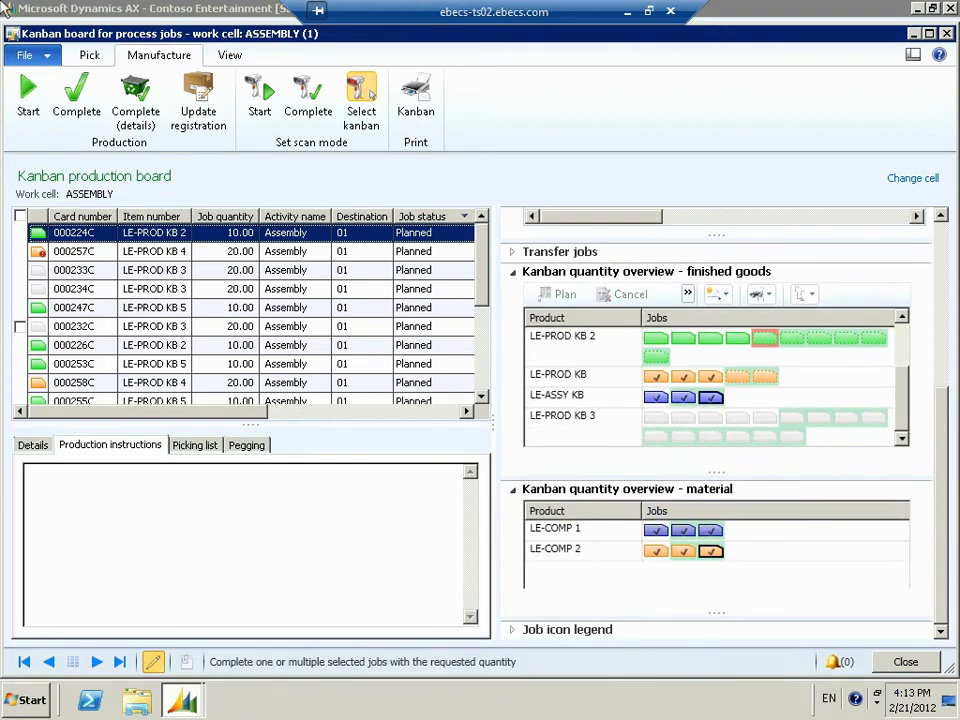
click(886, 662)
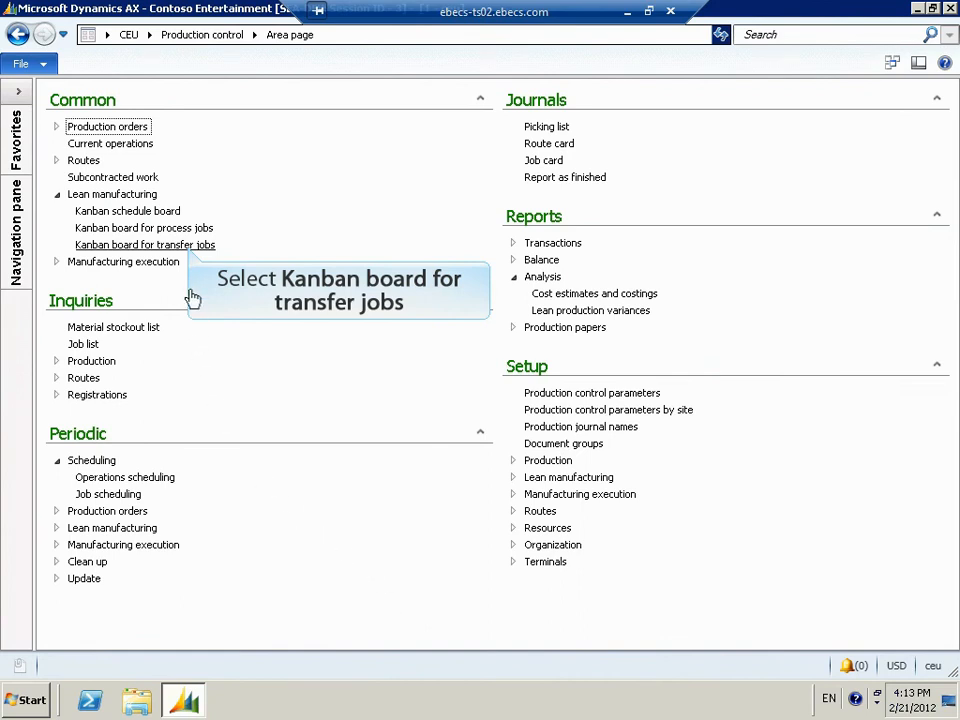
- Open the kanban board for transfer jobs and print the kanban card of the third LE-COMP 1 kanban to screen
click(189, 246)
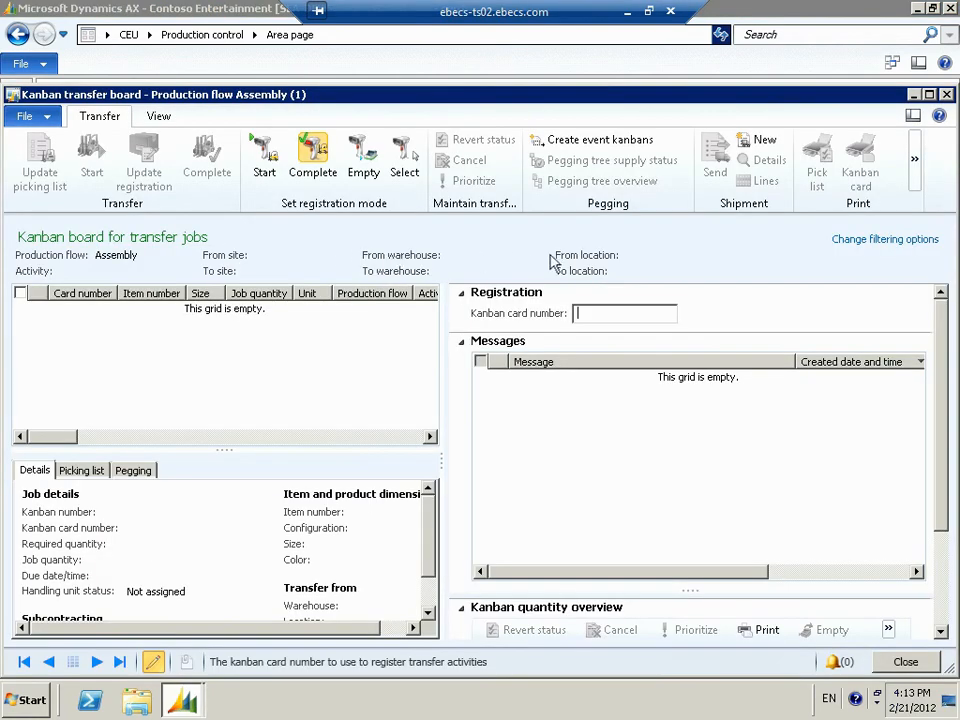
drag(938, 364, 955, 607)
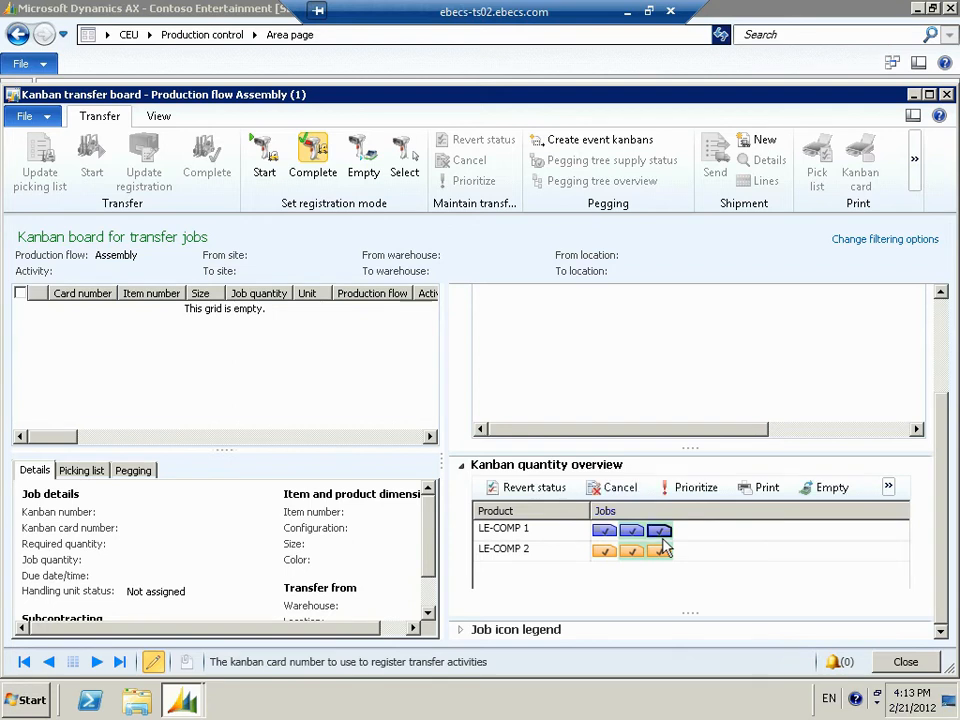
click(659, 530)
click(746, 492)
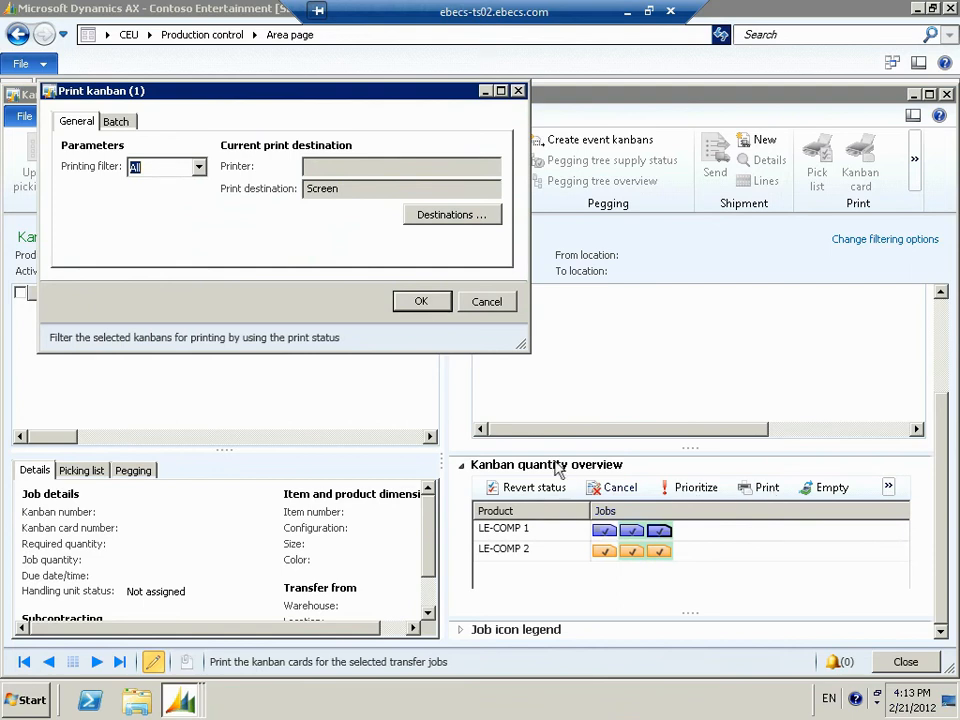
click(421, 301)
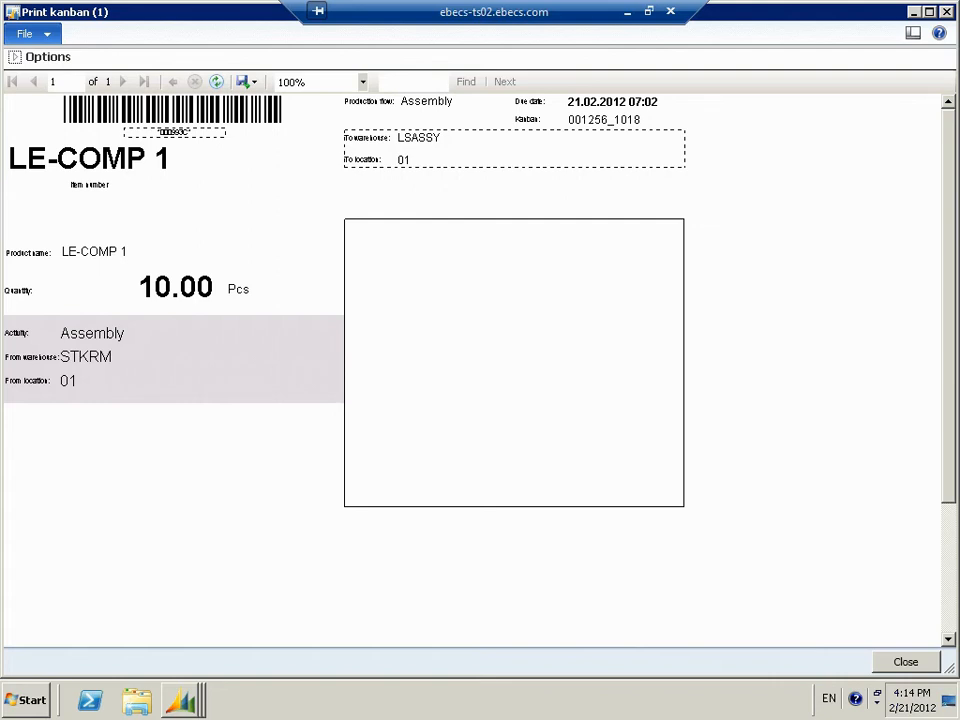
key(Escape)
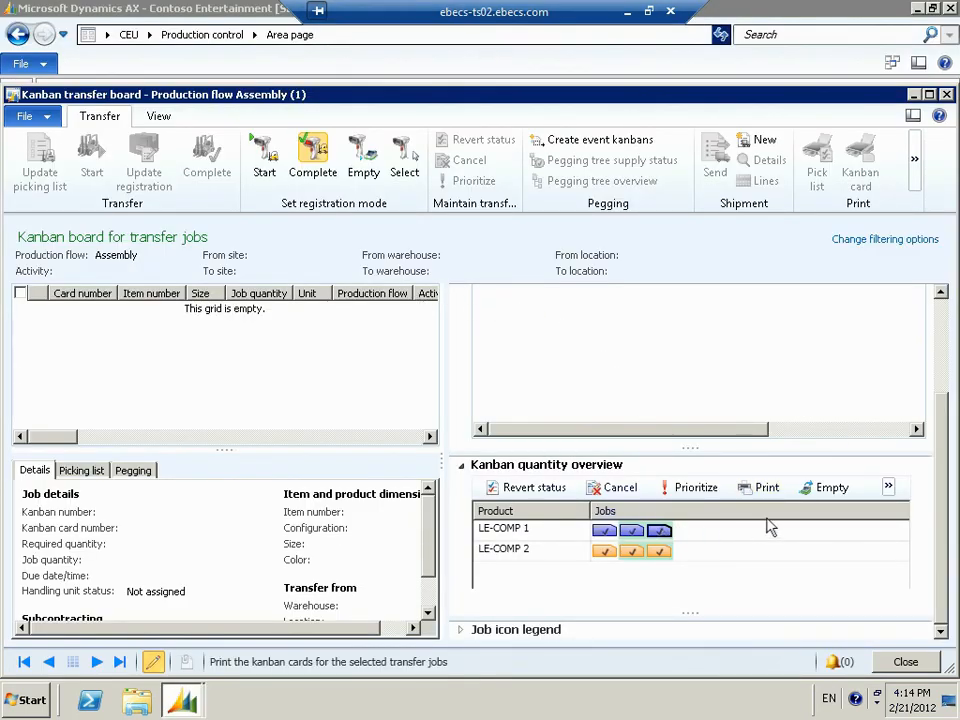
- Switch the registration mode to Empty and register the LE-COMP 1 kanban as empty by its card number
click(940, 311)
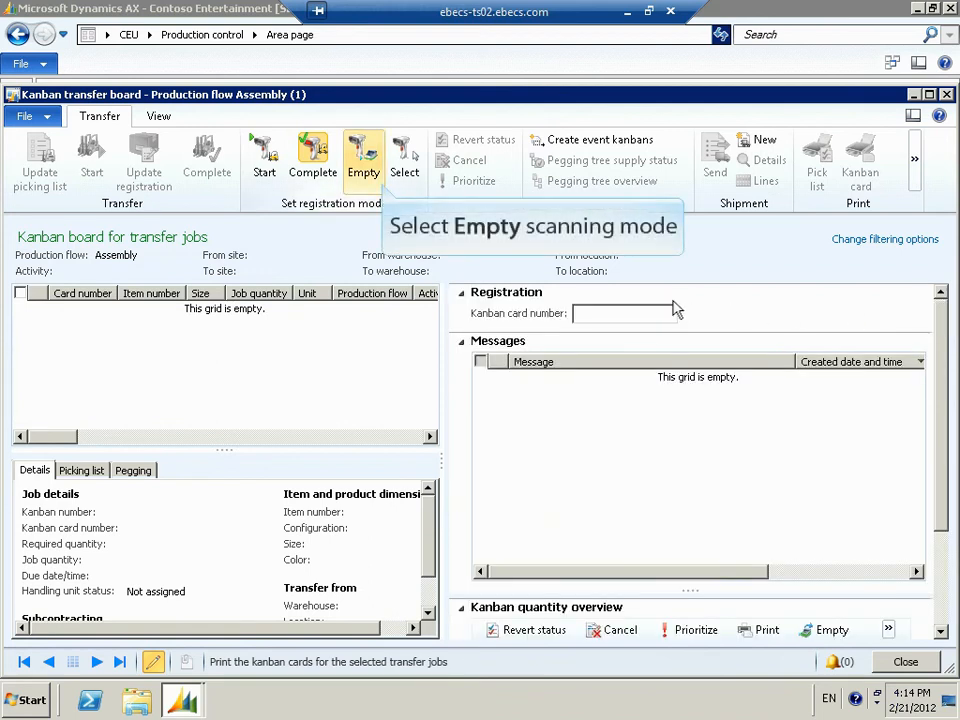
click(365, 176)
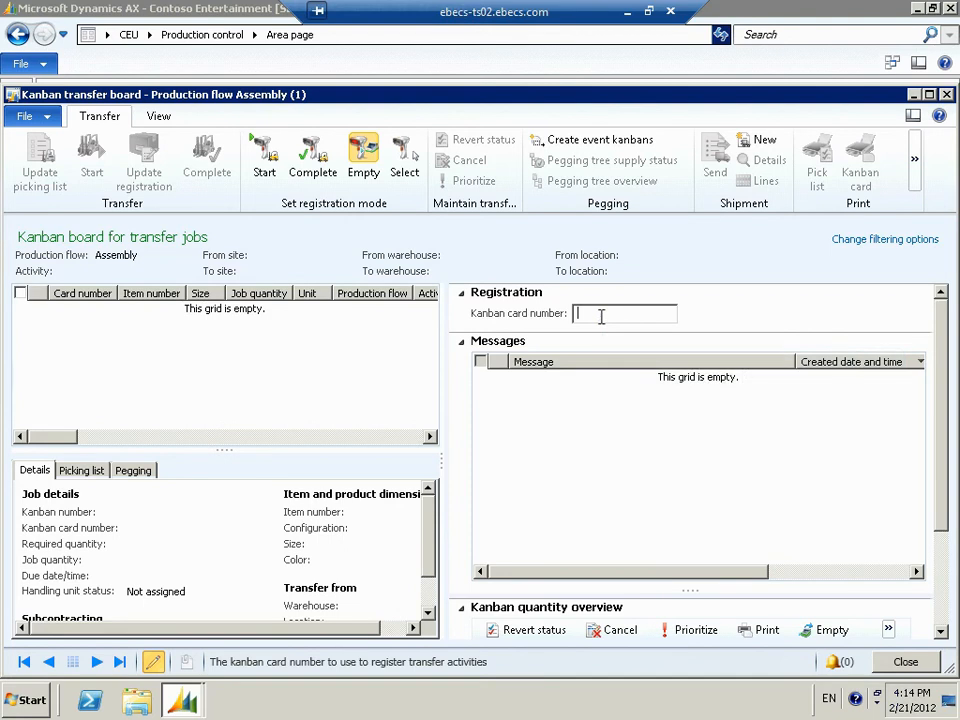
text(000995C)
key(Return)
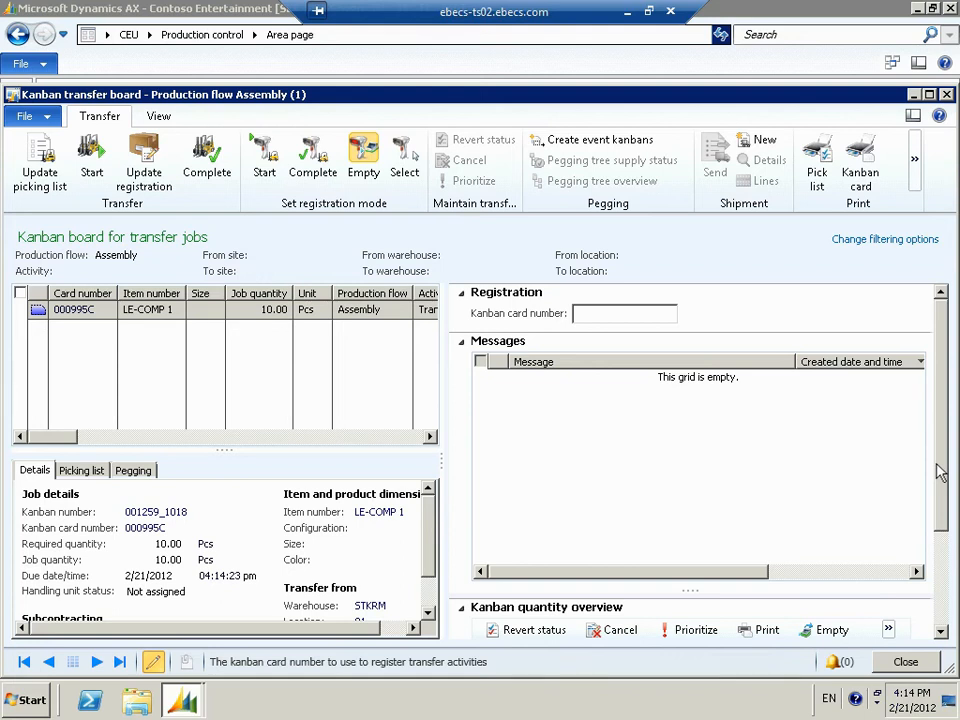
- Empty the third LE-COMP 2 kanban in the kanban quantity overview and refresh the transfer board
scroll(947, 580, down, 3)
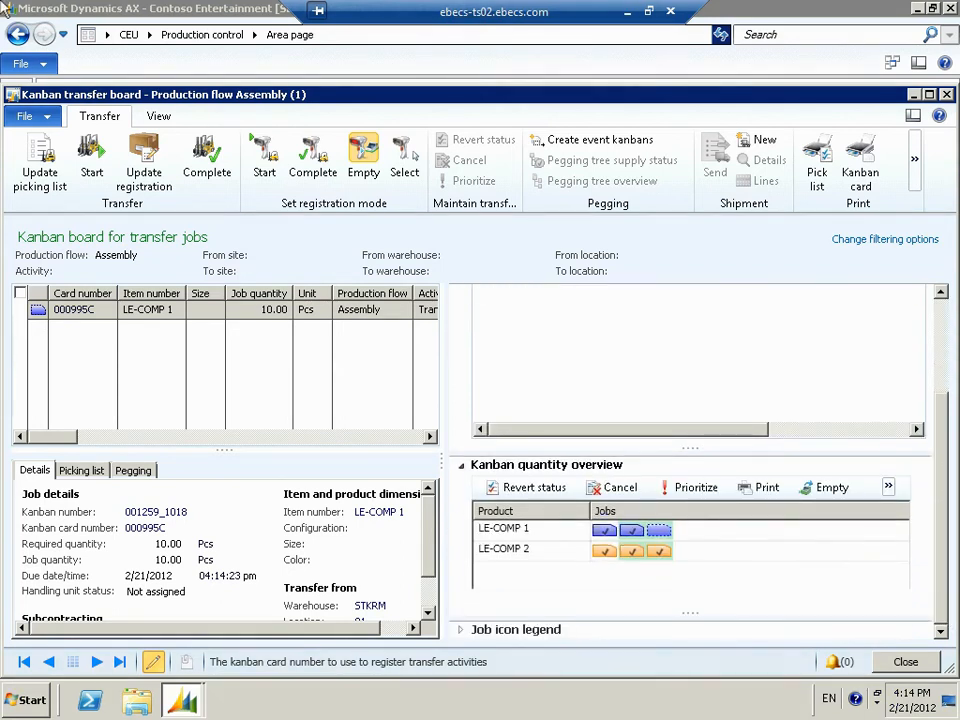
click(657, 554)
click(810, 490)
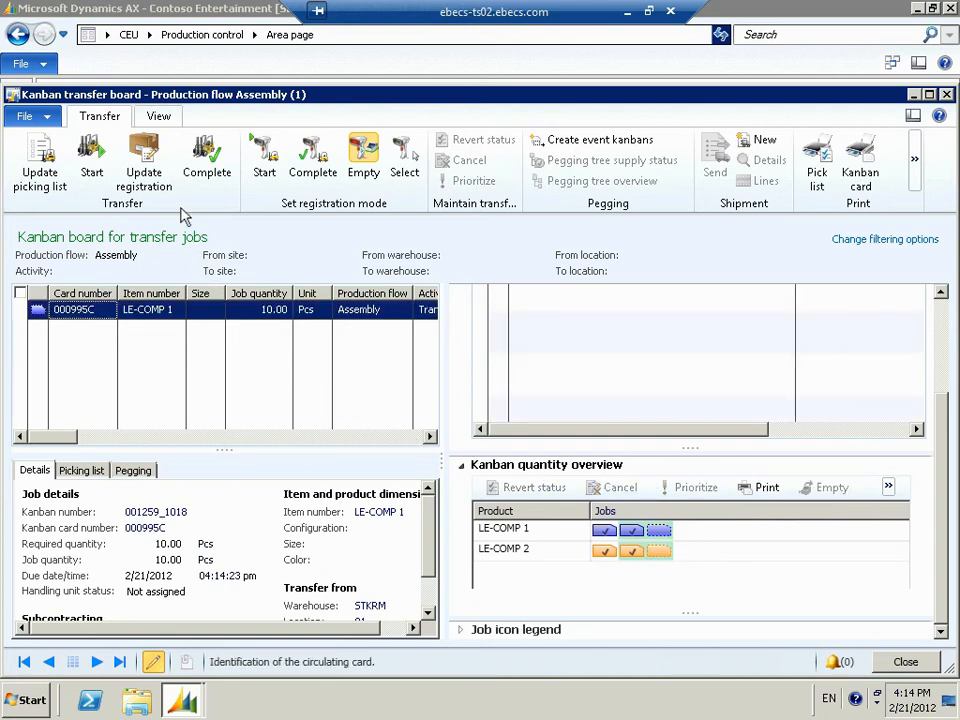
click(162, 117)
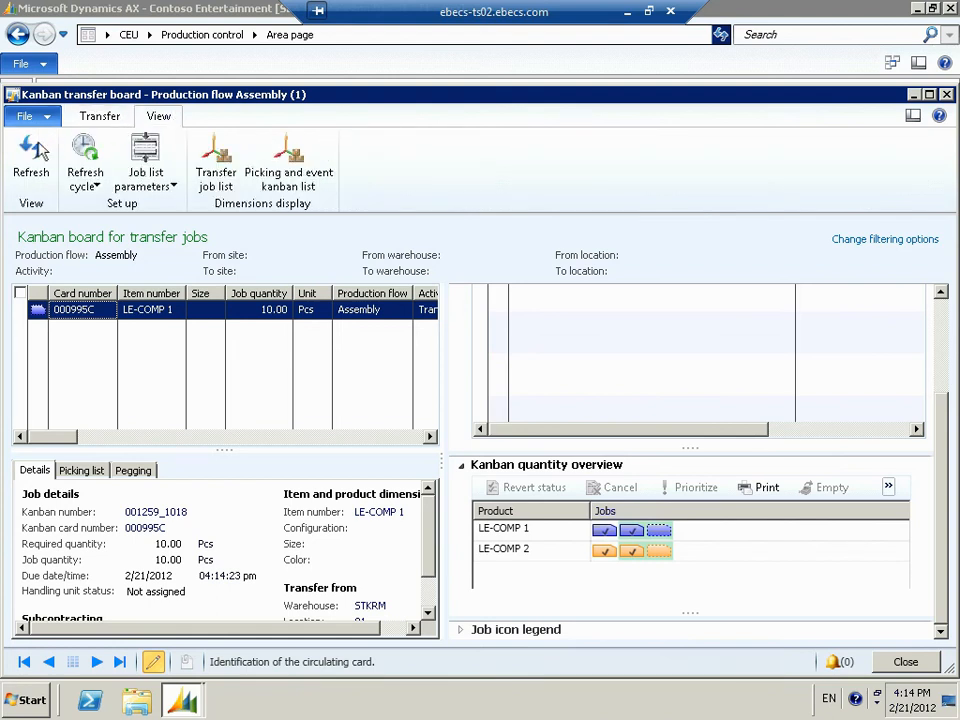
click(36, 150)
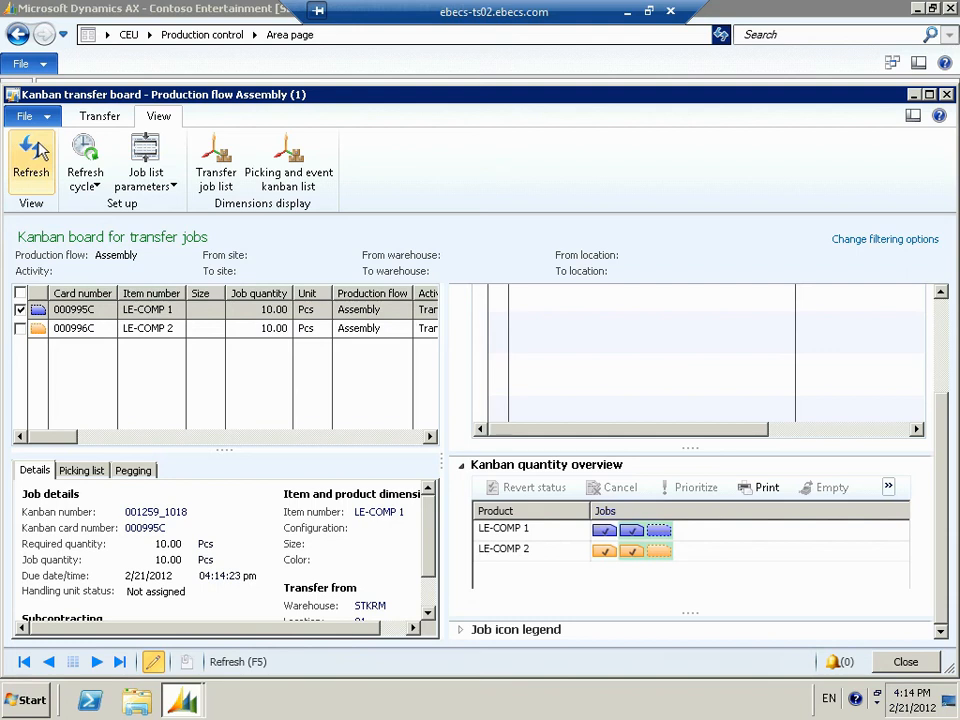
- Start the LE-COMP 1 and LE-COMP 2 transfer jobs together and register both as completed
click(22, 332)
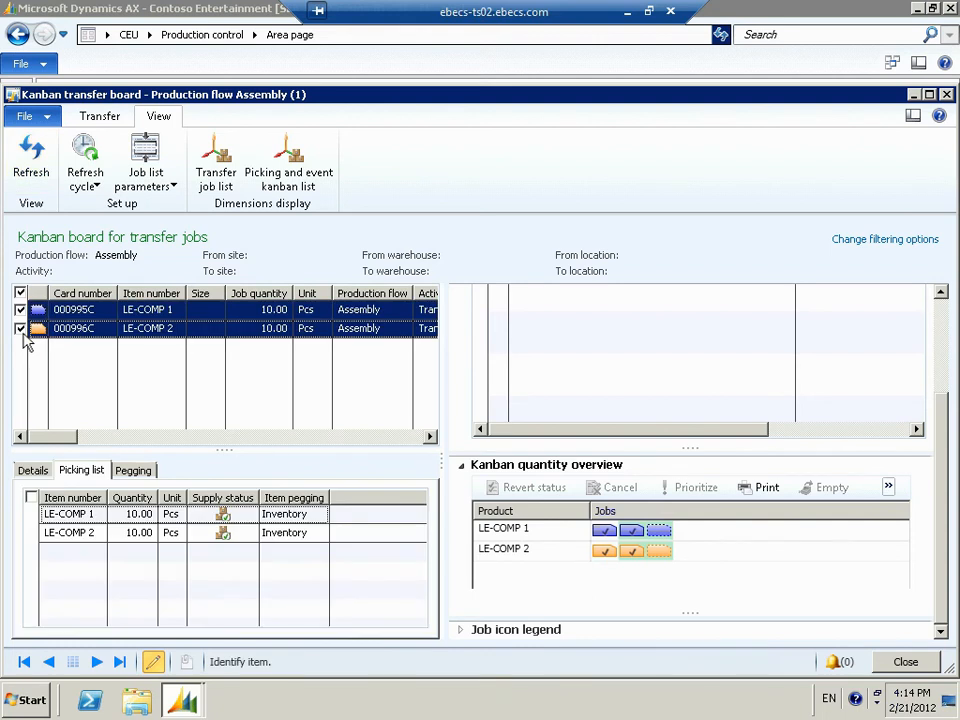
click(92, 117)
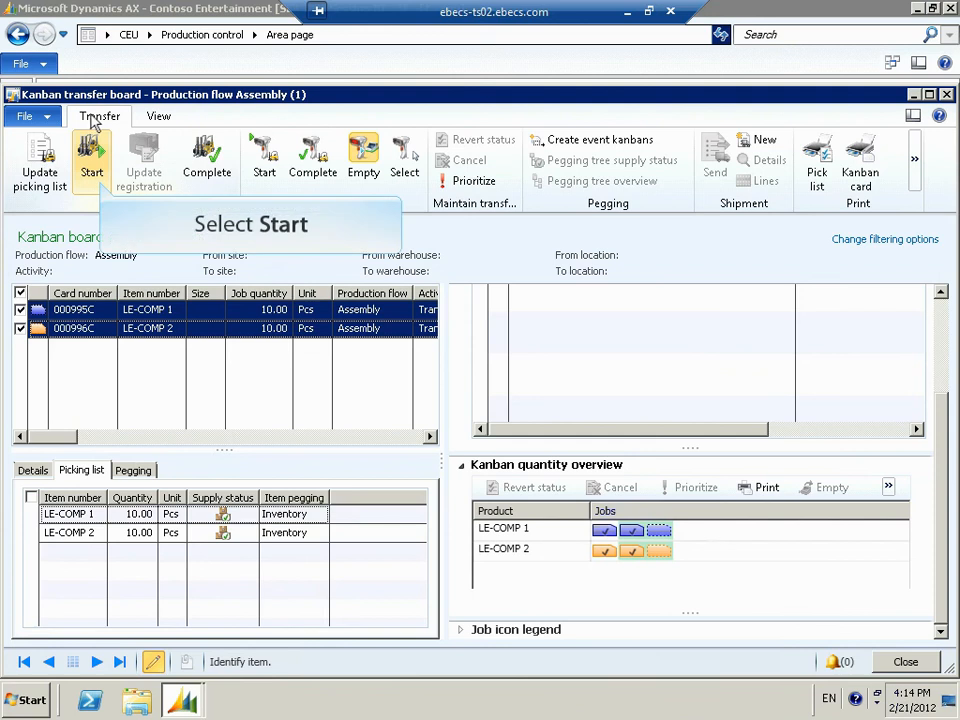
click(98, 180)
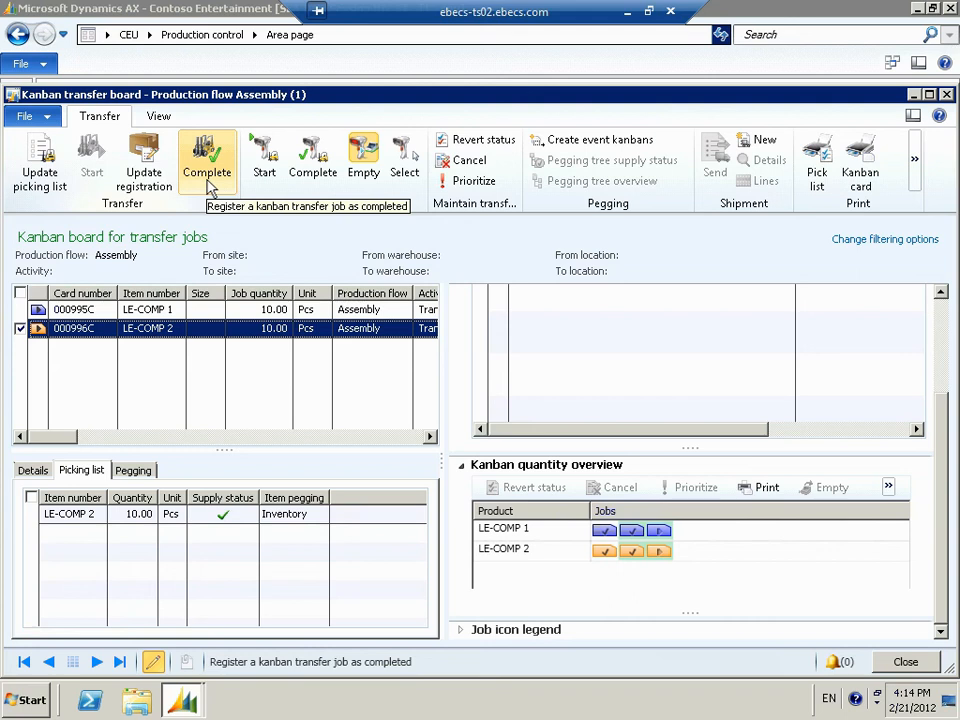
click(210, 188)
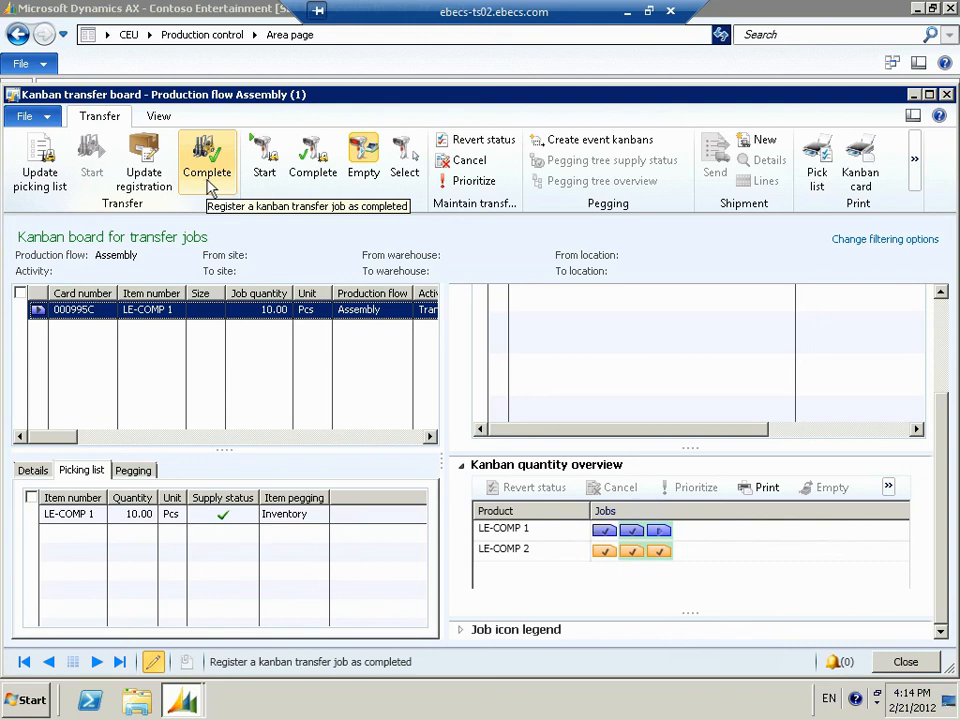
click(210, 188)
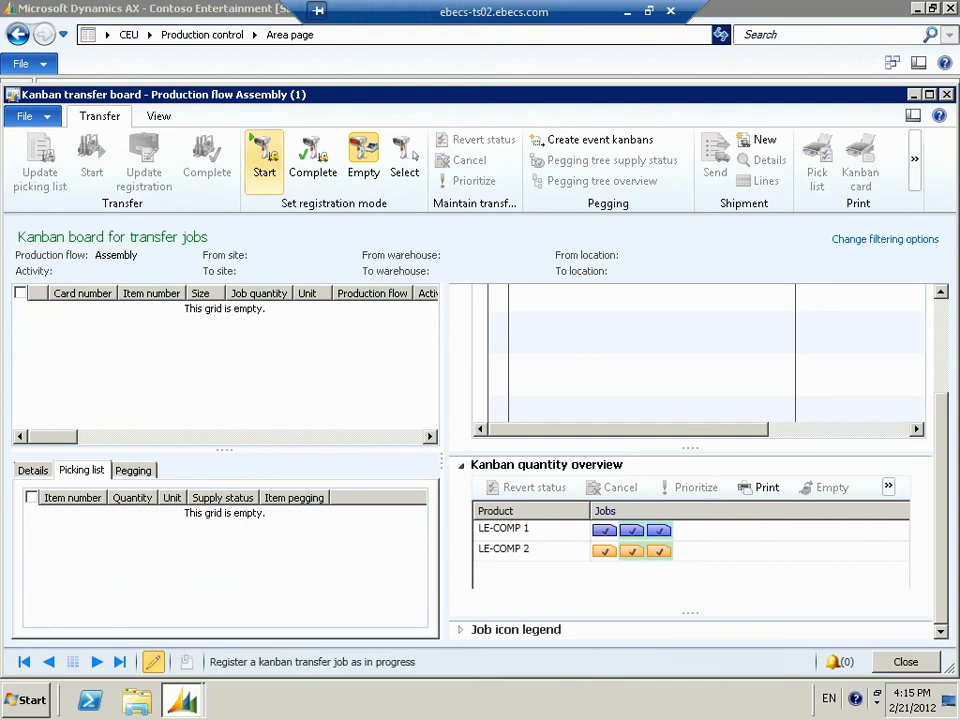